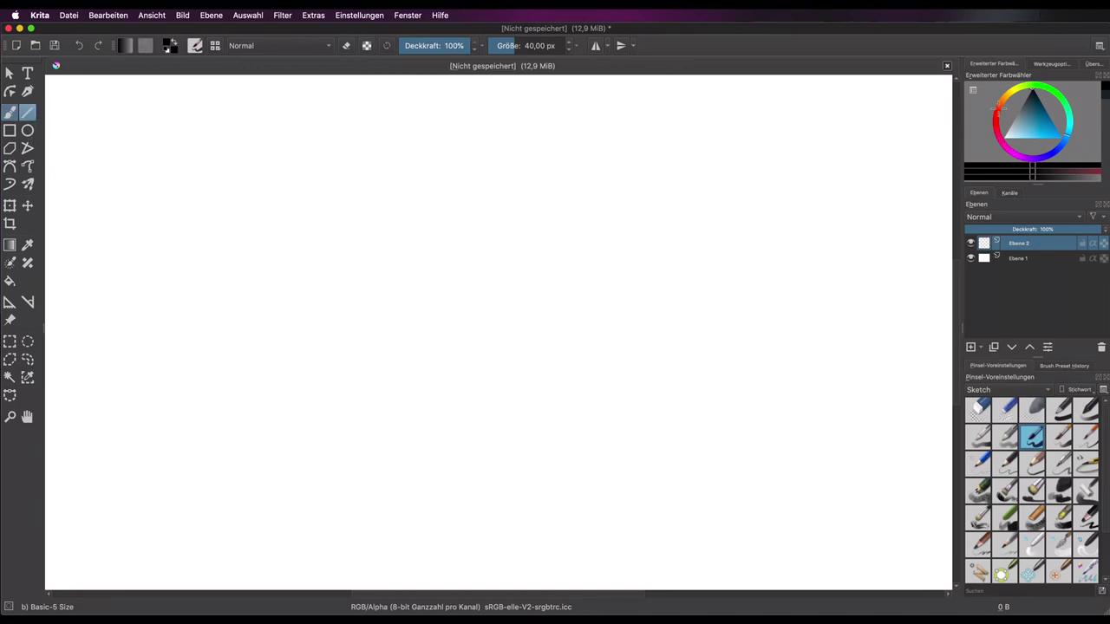
Show the Werkzeugoptionen docker in place of the Erweiterter Farbwähler colour wheel
click(1045, 65)
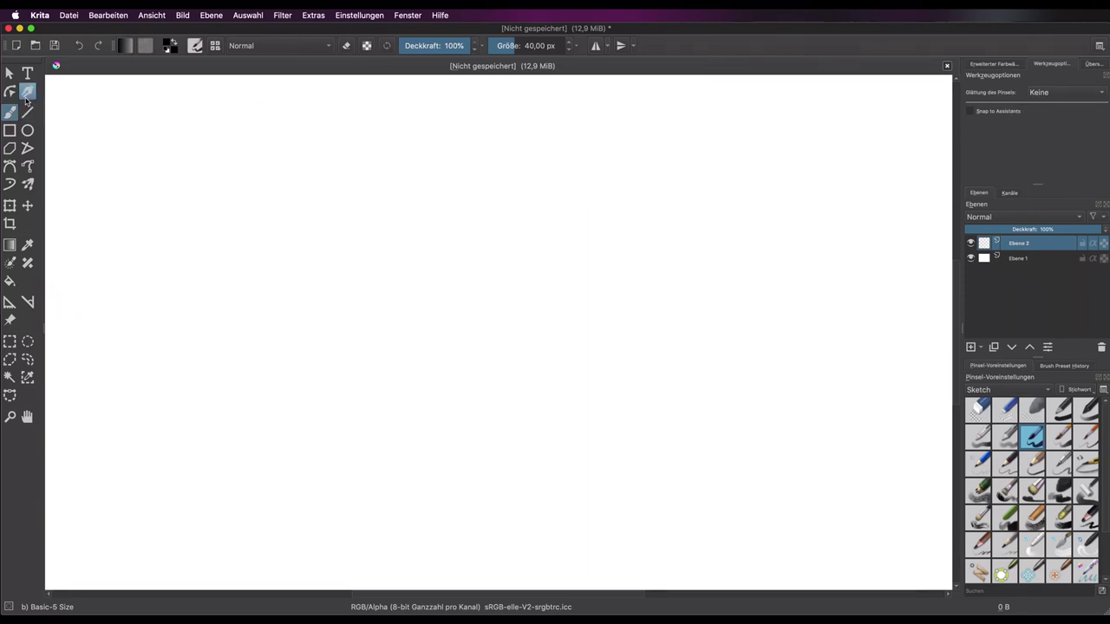
click(27, 92)
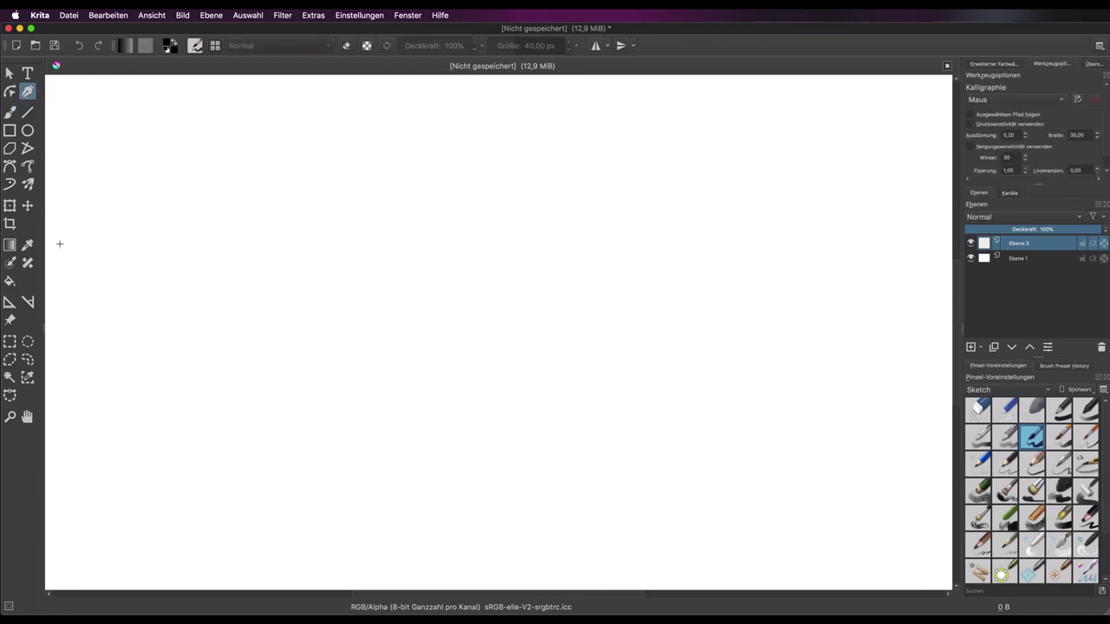
click(10, 247)
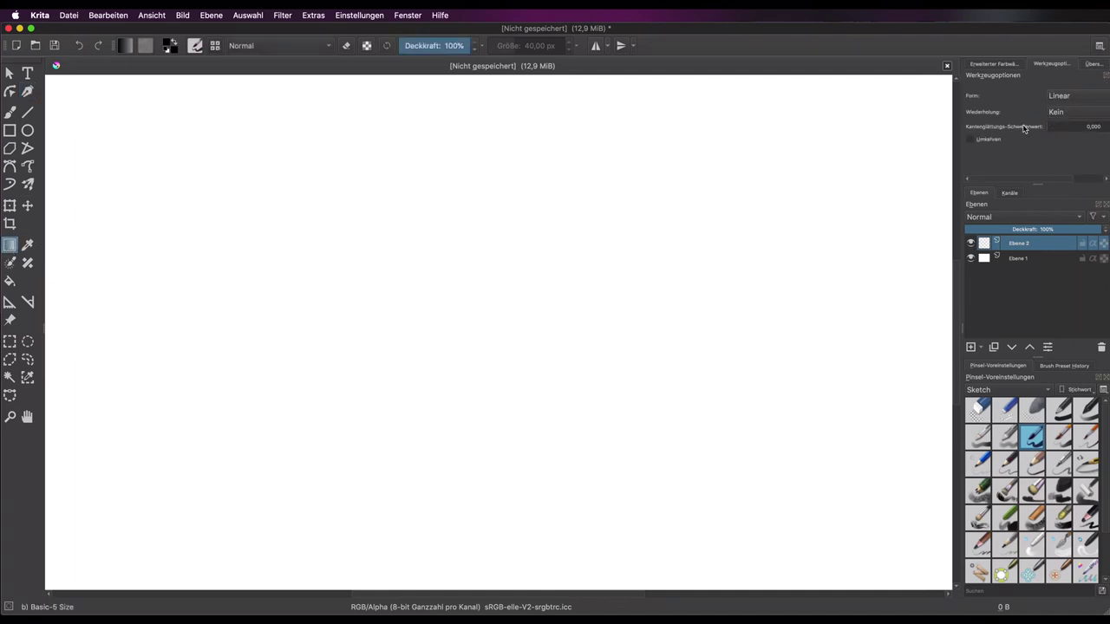
click(10, 113)
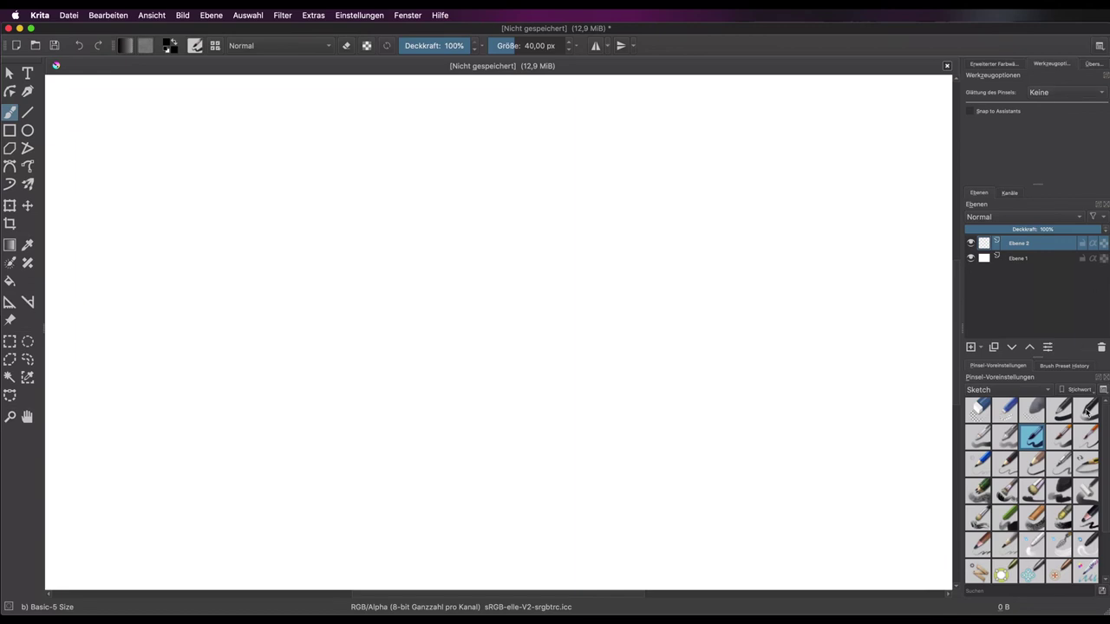
Draw a thin wavy squiggle with the Basic-1 brush at 2,31 px
click(1065, 417)
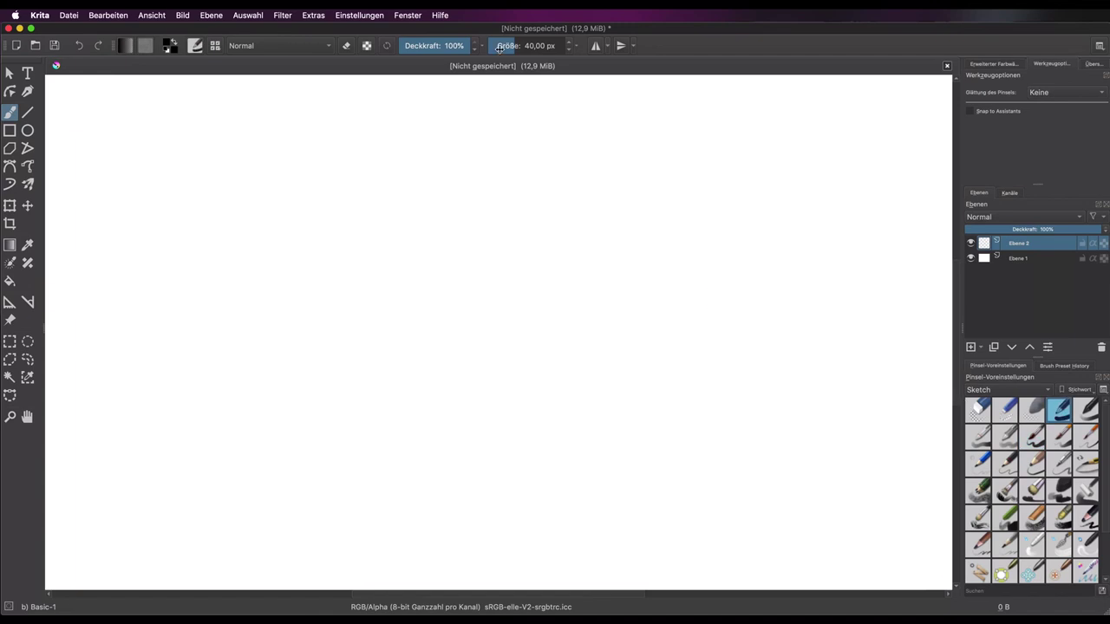
drag(499, 49, 491, 49)
mouse_move(119, 221)
mouse_down()
mouse_move(197, 239)
mouse_move(151, 299)
mouse_move(199, 292)
mouse_move(220, 248)
mouse_move(246, 271)
mouse_move(221, 318)
mouse_move(262, 280)
mouse_move(290, 282)
mouse_move(297, 322)
mouse_move(303, 292)
mouse_up()
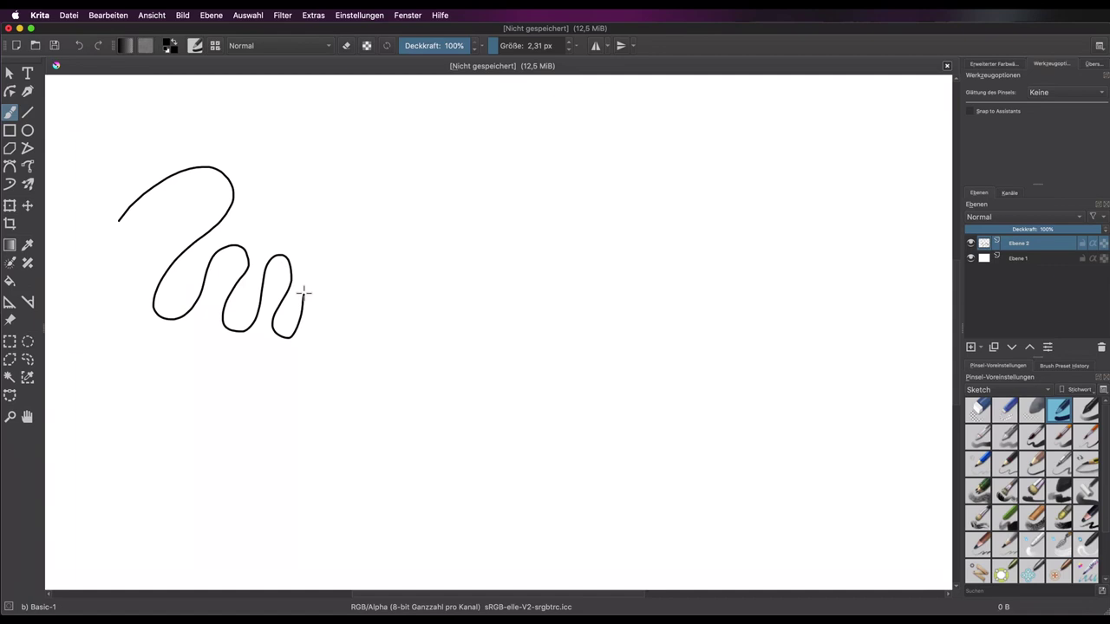
Draw a long straight diagonal line, then switch back to the 40 px Basic-5 Size preset
drag(136, 437, 245, 322)
shift+click(482, 160)
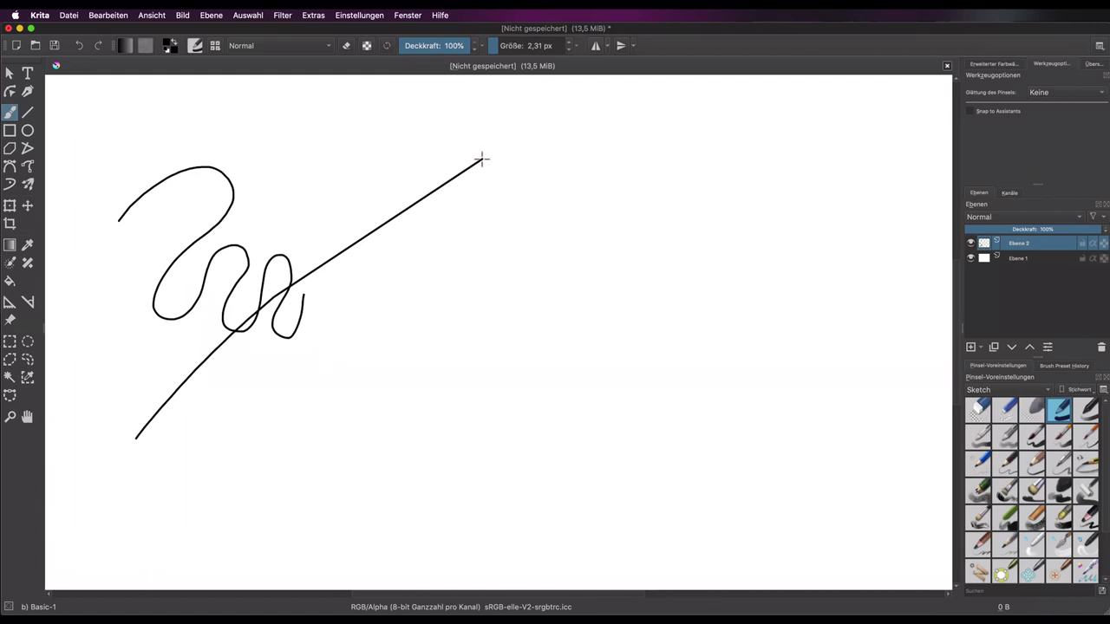
click(1041, 441)
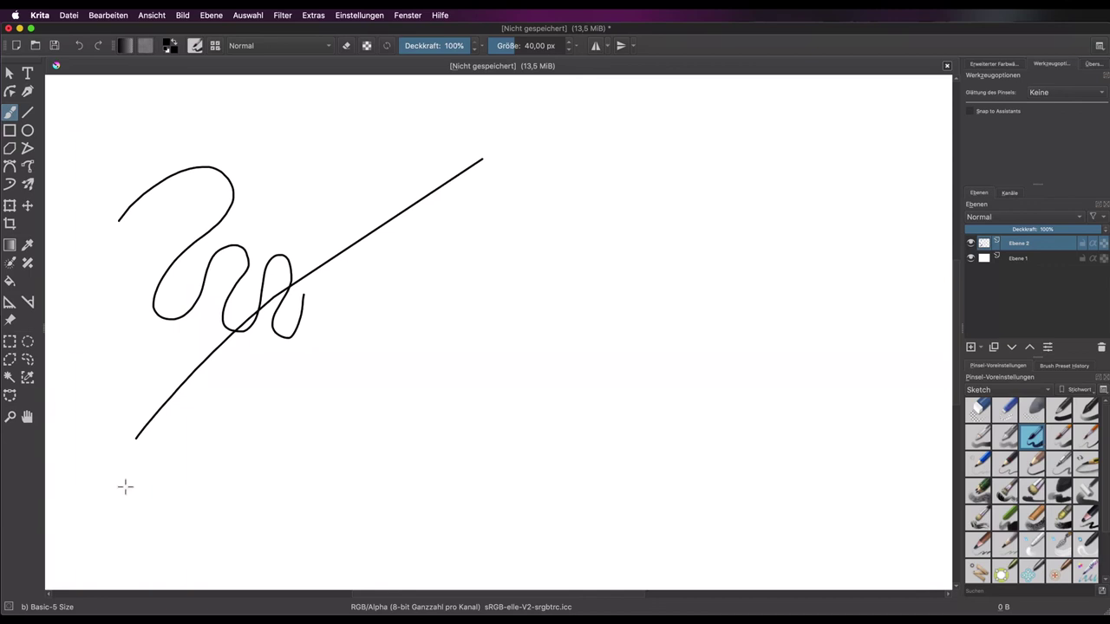
Draw a thick tapered S-shaped stroke at the lower left with the 40 px brush
mouse_move(125, 485)
mouse_down()
mouse_move(247, 441)
mouse_move(220, 508)
mouse_move(257, 515)
mouse_move(280, 441)
mouse_move(322, 401)
mouse_up()
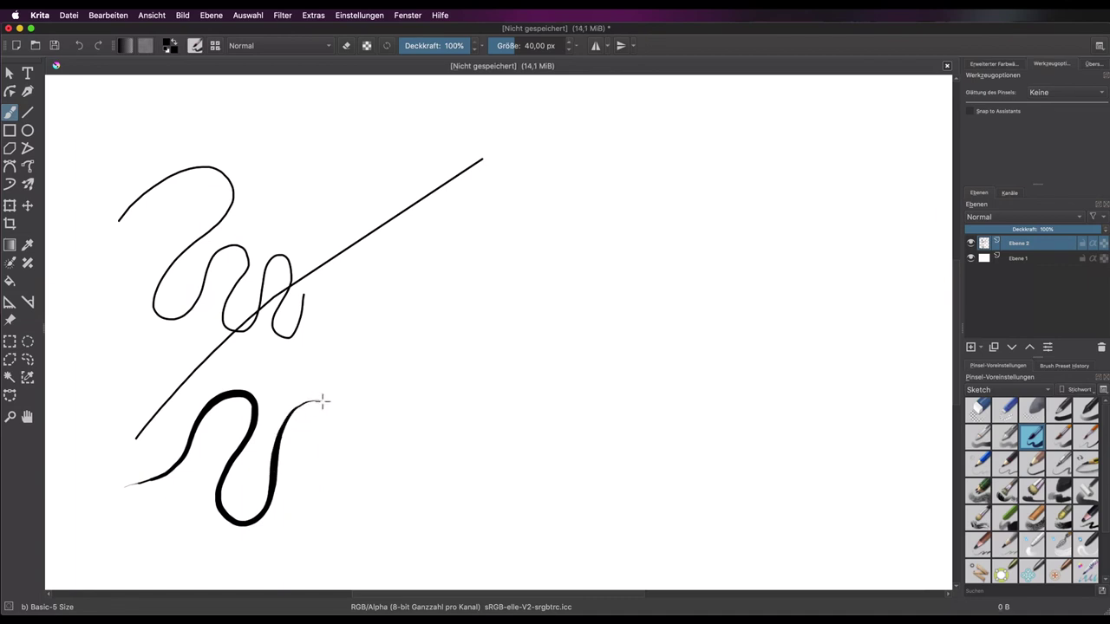
click(1089, 93)
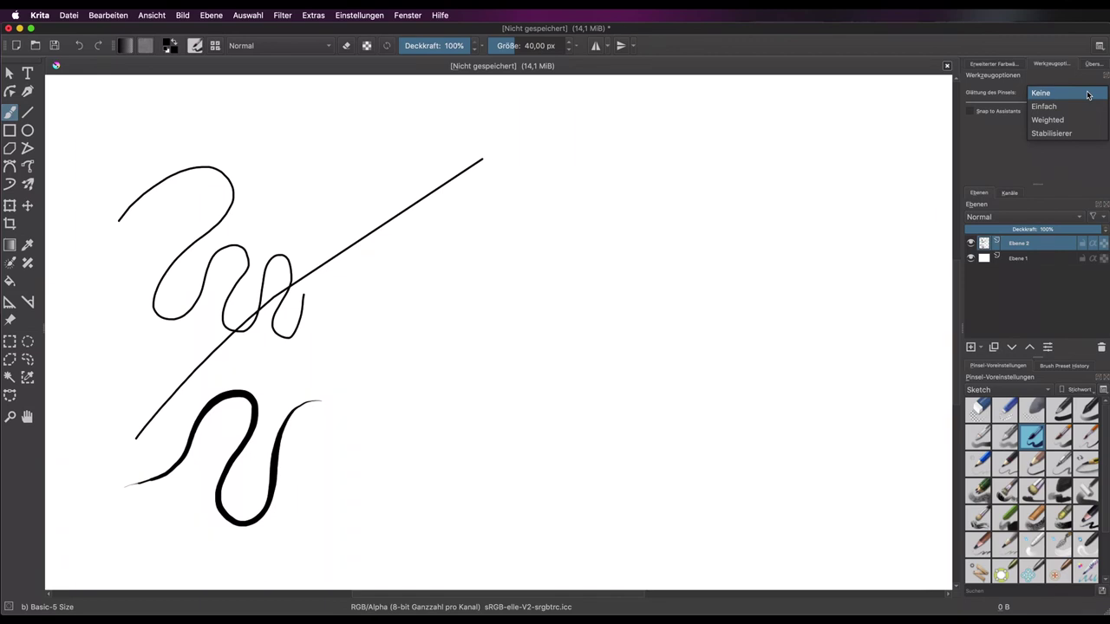
Set brush smoothing to Stabilisierer and draw two long strokes sweeping toward the upper right
click(1069, 133)
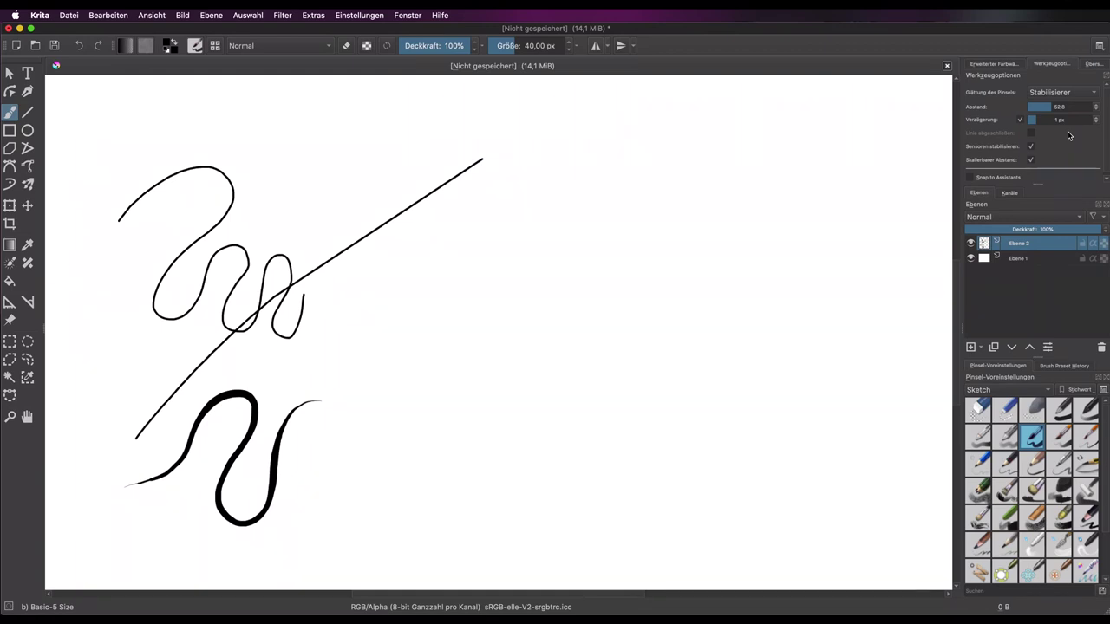
mouse_move(254, 359)
mouse_down()
mouse_move(329, 300)
mouse_move(552, 183)
mouse_move(755, 131)
mouse_move(865, 119)
mouse_up()
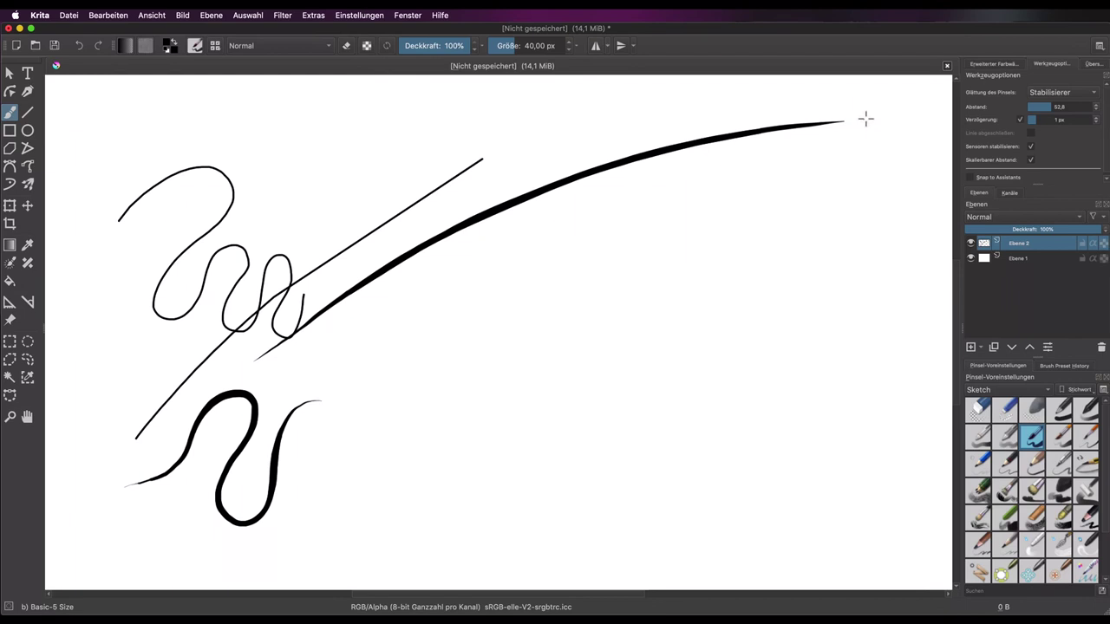
mouse_move(282, 379)
mouse_down()
mouse_move(477, 225)
mouse_move(577, 165)
mouse_move(668, 124)
mouse_move(792, 94)
mouse_move(879, 98)
mouse_up()
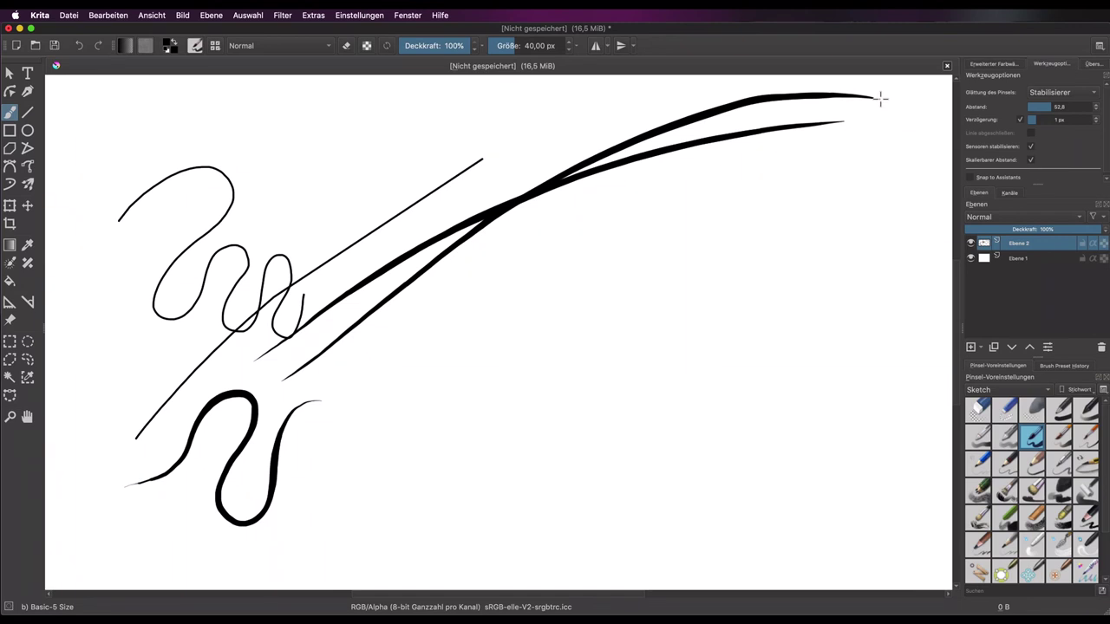
click(1076, 92)
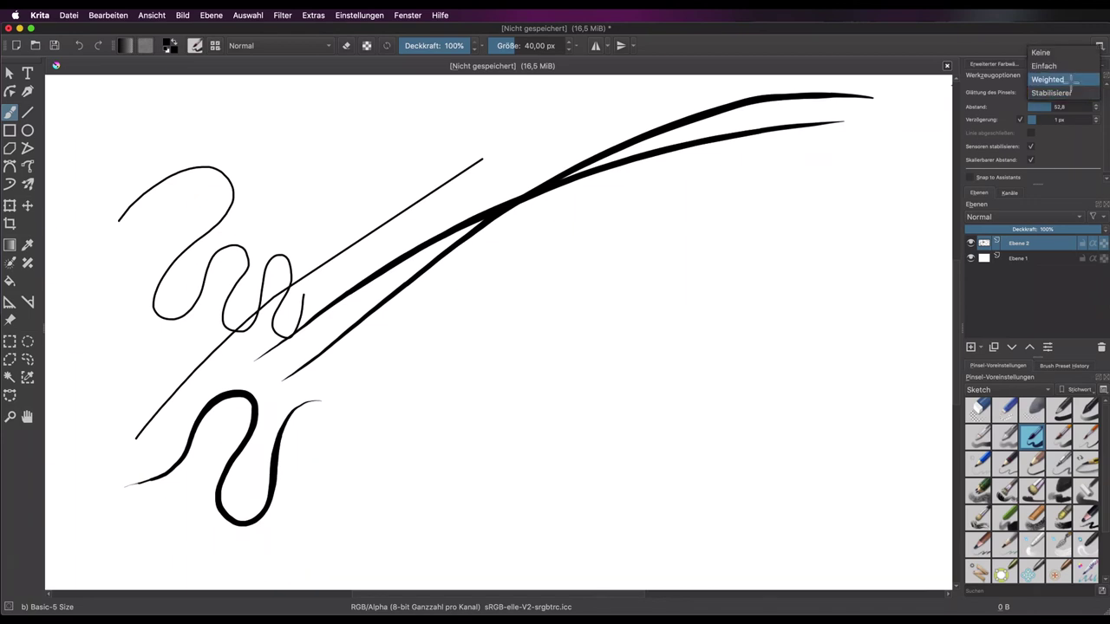
click(1068, 79)
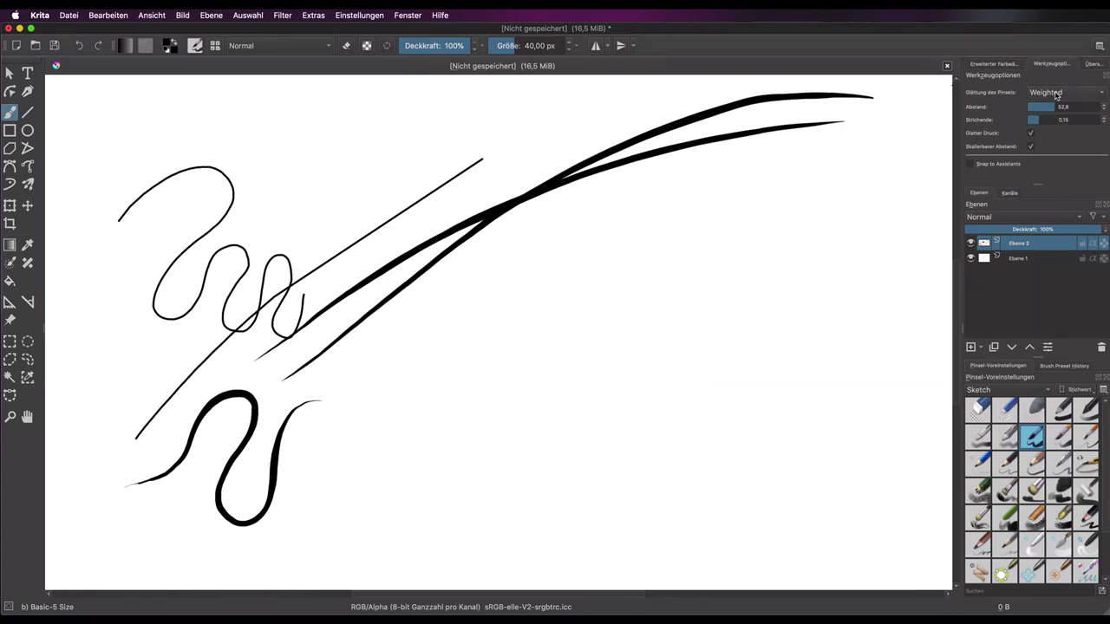
click(1057, 93)
click(1052, 106)
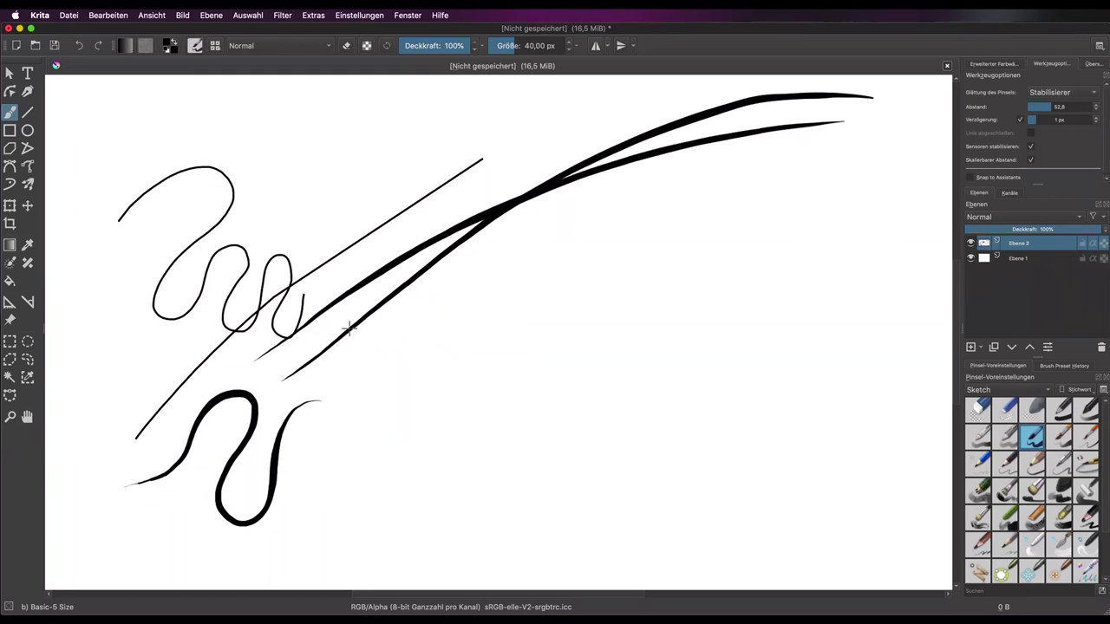
click(1035, 92)
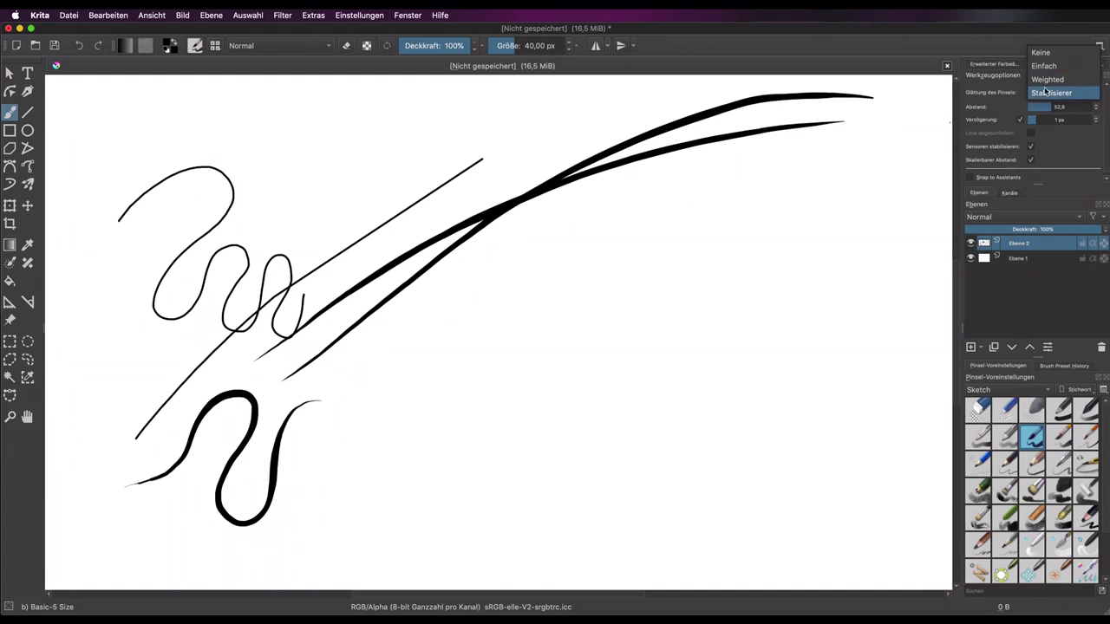
click(1044, 91)
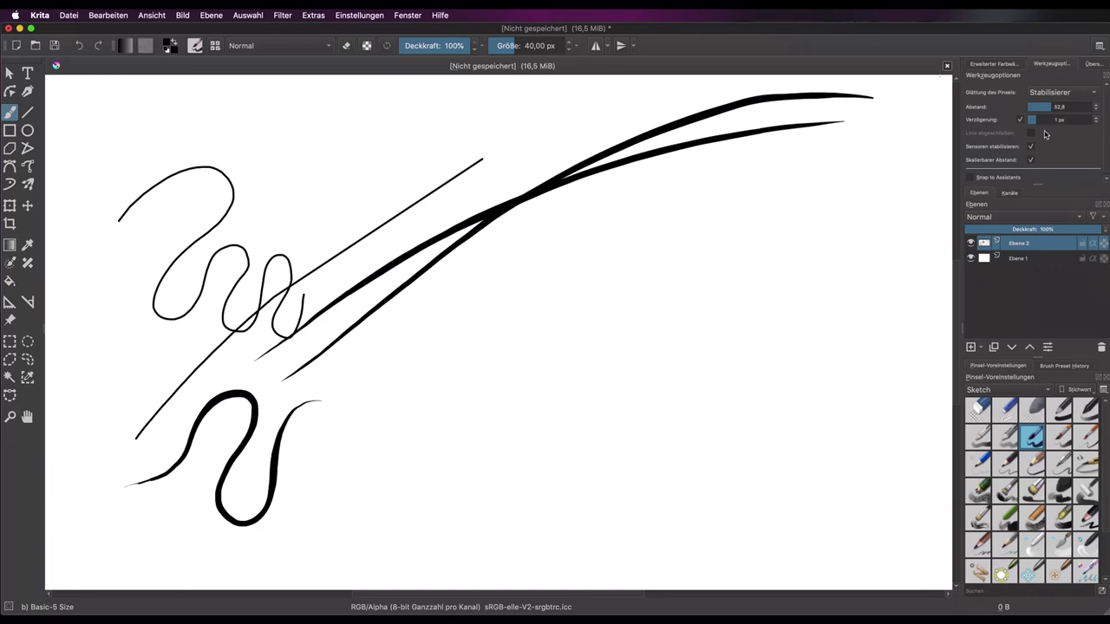
click(347, 16)
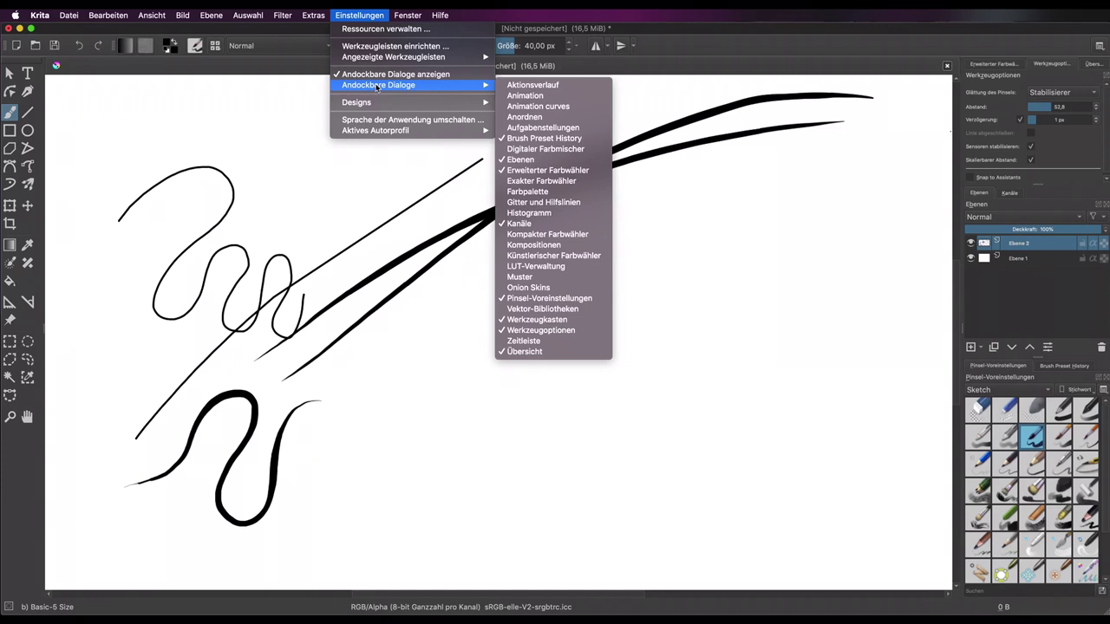
mouse_move(377, 85)
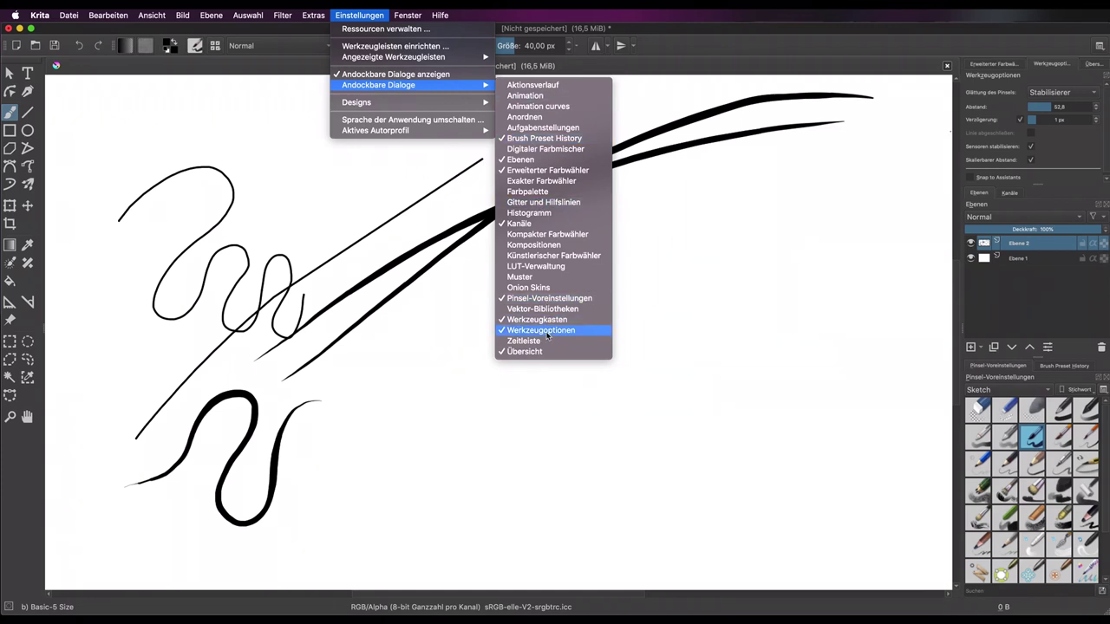
click(696, 17)
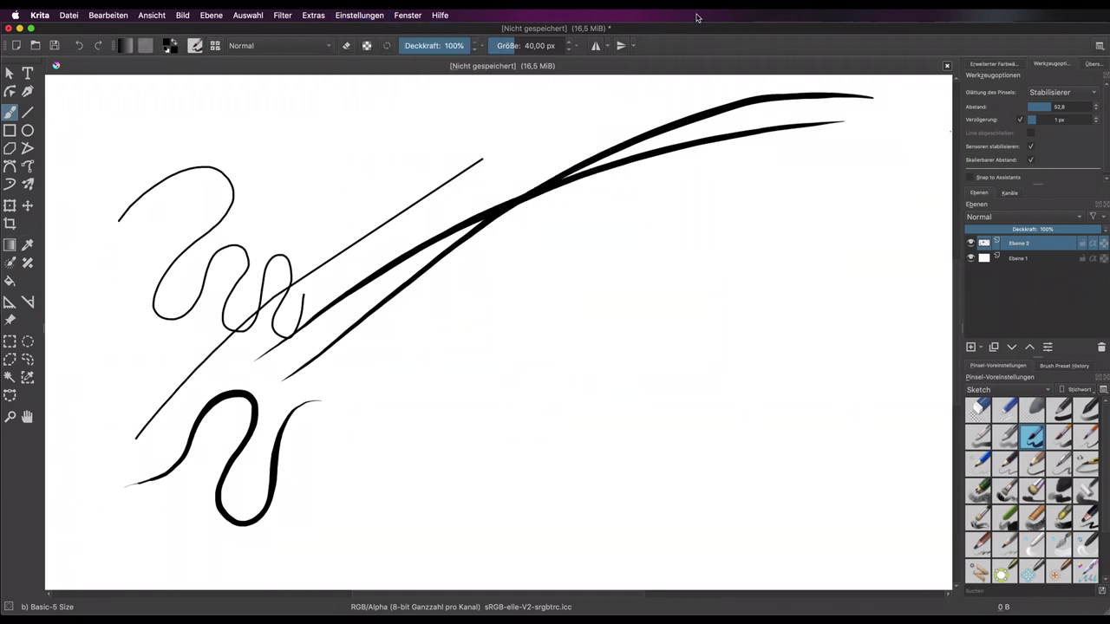